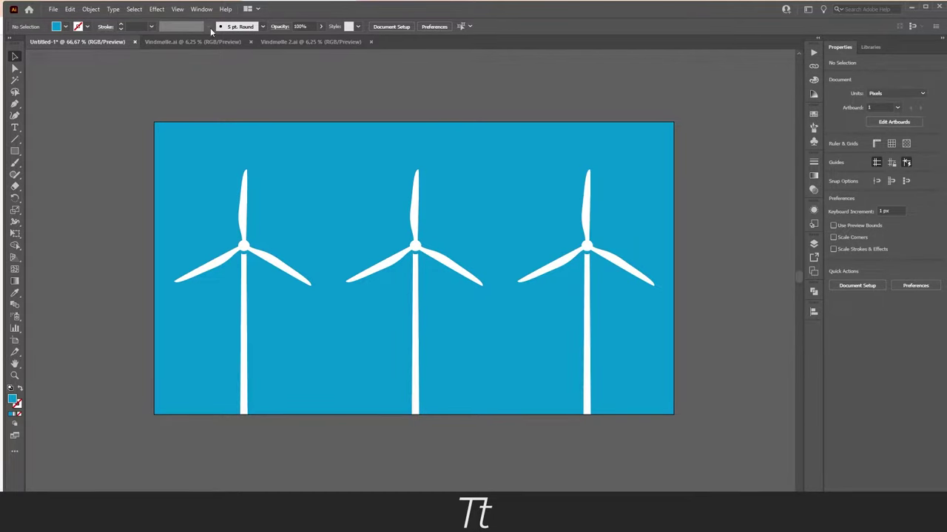
Scale the blue background rectangle so it extends beyond the artboard edges
{"action": "left_click_drag", "start_coordinate": [140, 238], "coordinate": [680, 180]}
{"action": "left_click", "coordinate": [691, 131]}
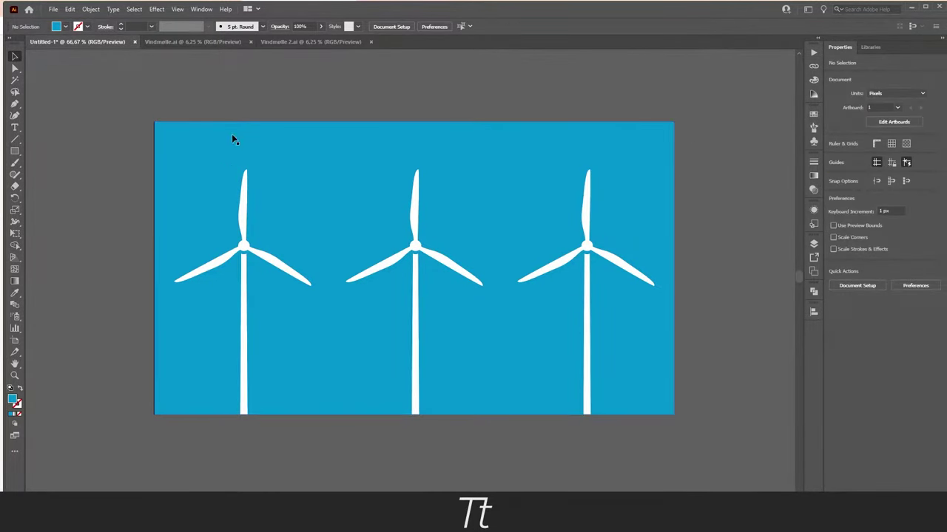
{"action": "mouse_move", "coordinate": [182, 139]}
{"action": "left_mouse_down"}
{"action": "mouse_move", "coordinate": [211, 166]}
{"action": "mouse_move", "coordinate": [181, 139]}
{"action": "left_mouse_up"}
{"action": "left_click", "coordinate": [240, 213]}
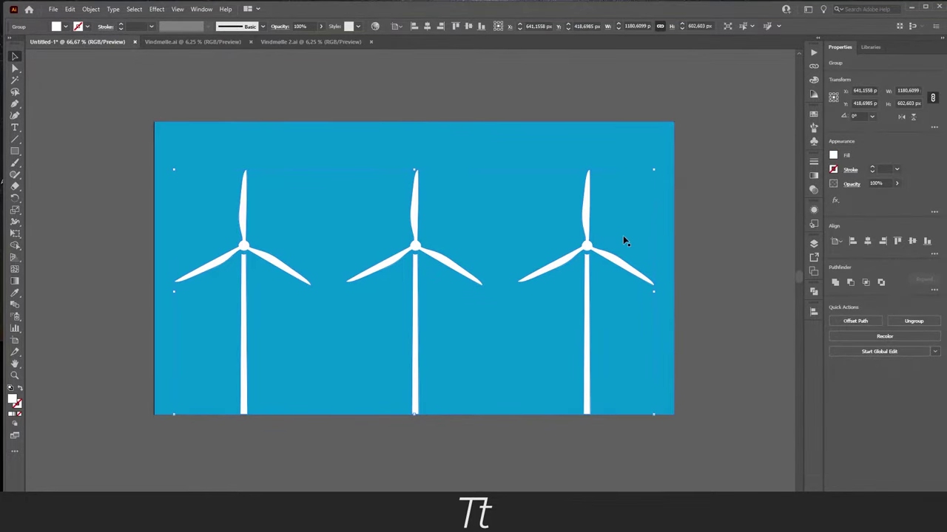
{"action": "left_click", "coordinate": [572, 402]}
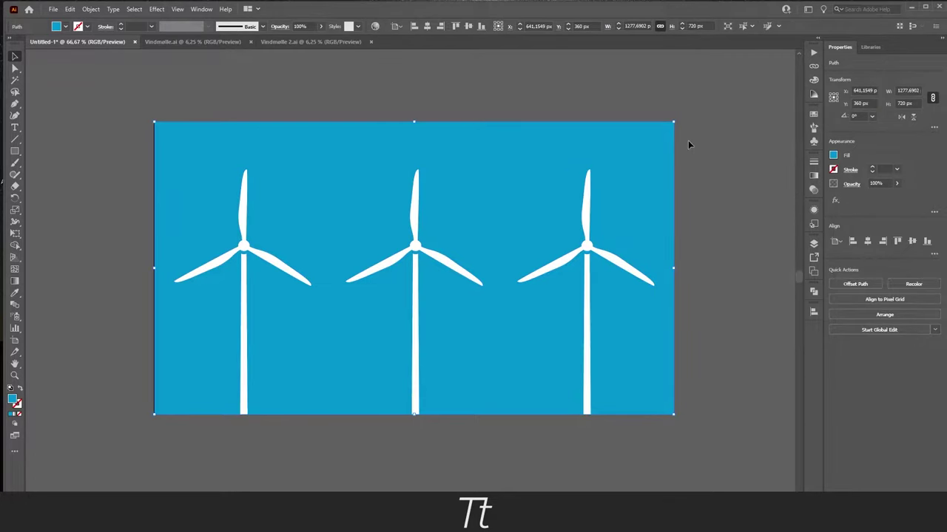
{"action": "left_click_drag", "start_coordinate": [673, 122], "coordinate": [693, 110]}
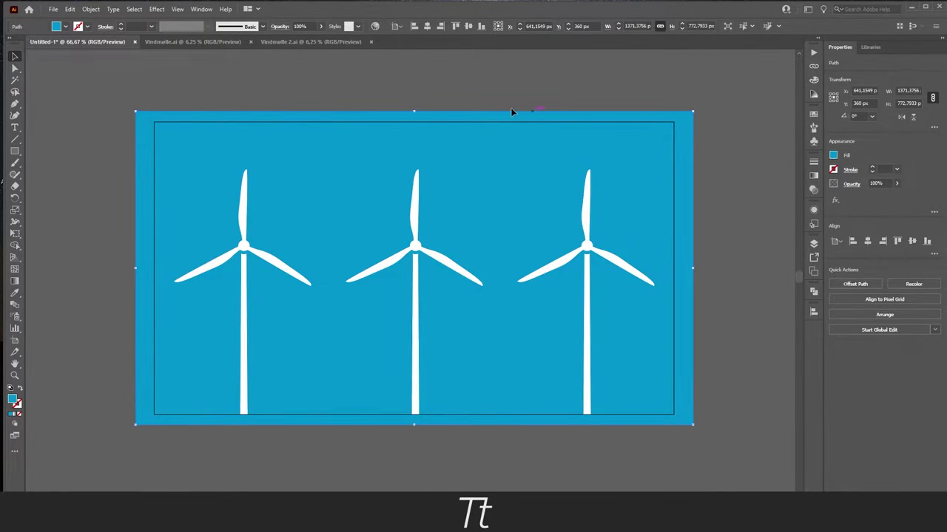
{"action": "left_click", "coordinate": [710, 112]}
Draw a small blue square above-left of the artboard, then deselect everything
{"action": "left_click", "coordinate": [15, 150]}
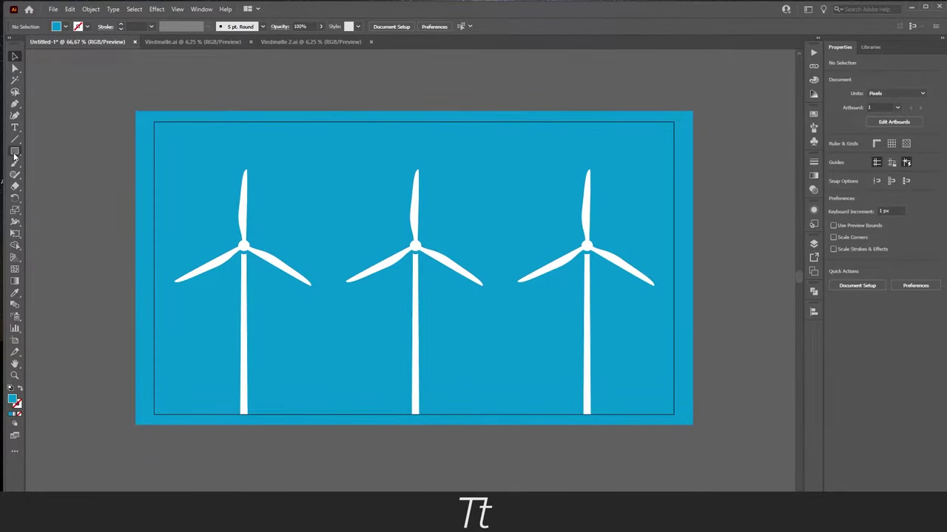
{"action": "left_click_drag", "start_coordinate": [61, 87], "coordinate": [103, 134]}
{"action": "key", "text": "v"}
{"action": "left_click", "coordinate": [98, 152]}
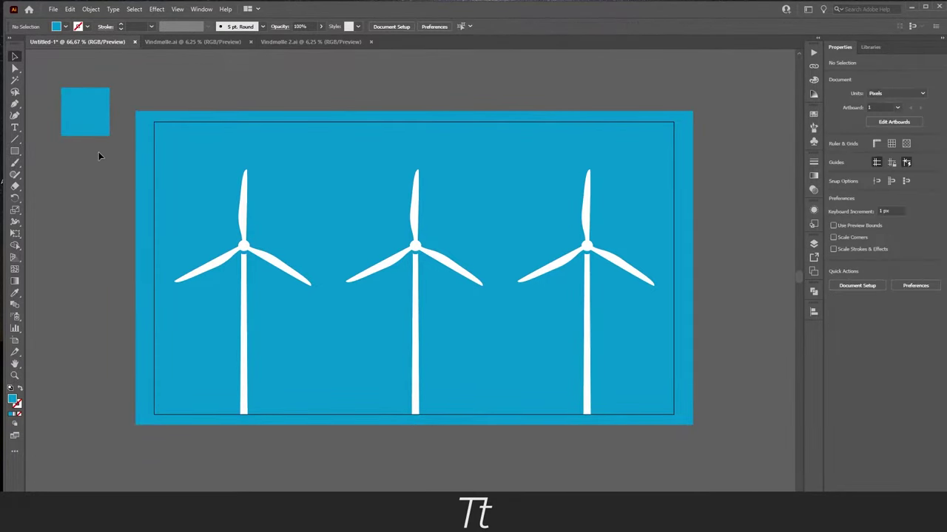
{"action": "scroll", "coordinate": [133, 159], "scroll_direction": "up", "scroll_amount": 1}
{"action": "scroll", "coordinate": [133, 159], "scroll_direction": "left", "scroll_amount": 1}
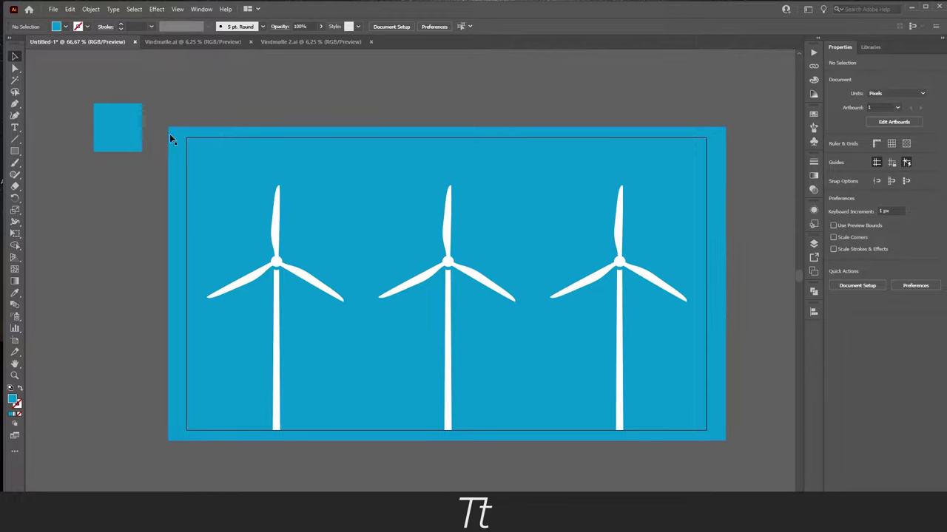
{"action": "scroll", "coordinate": [236, 148], "scroll_direction": "right", "scroll_amount": 1}
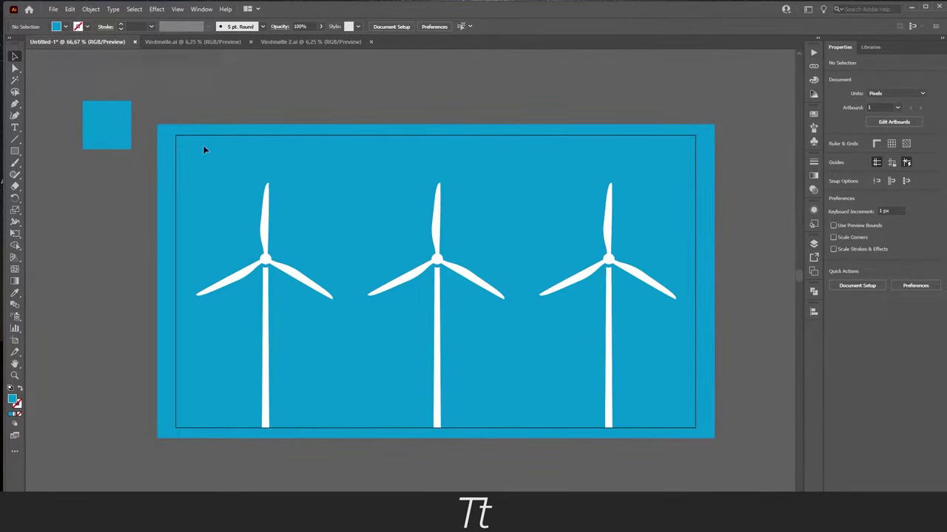
{"action": "key", "text": "ctrl+a"}
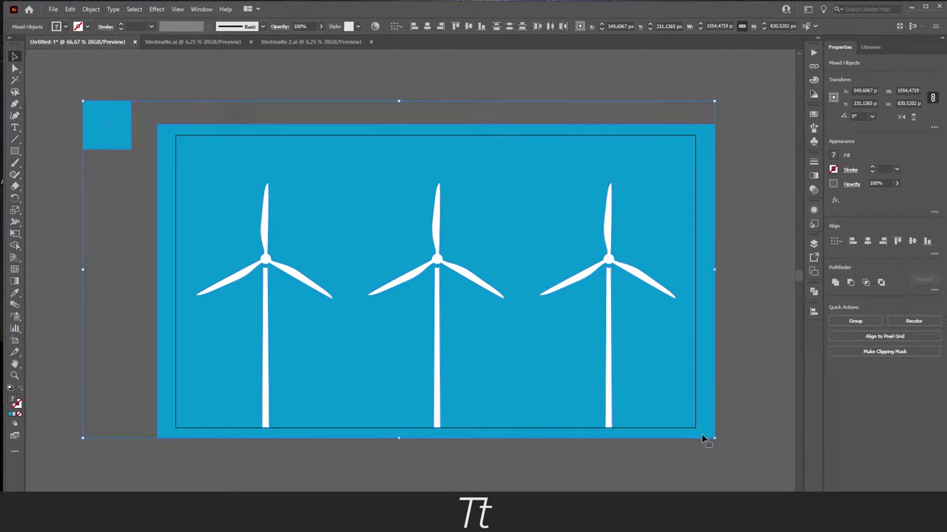
{"action": "left_click", "coordinate": [171, 120]}
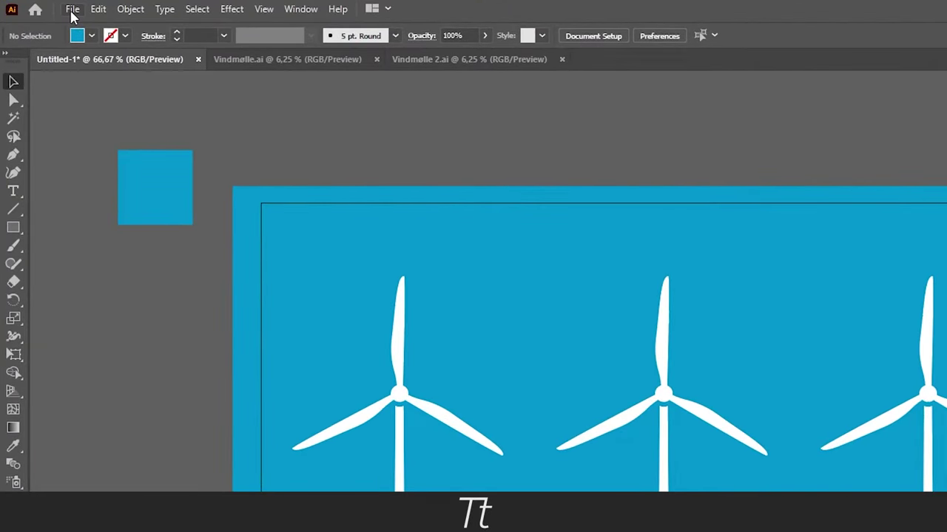
Export As JPEG named wind-turbines-illustration, Use Artboards unchecked, accepting the default JPEG options
{"action": "left_click", "coordinate": [71, 13]}
{"action": "mouse_move", "coordinate": [100, 304]}
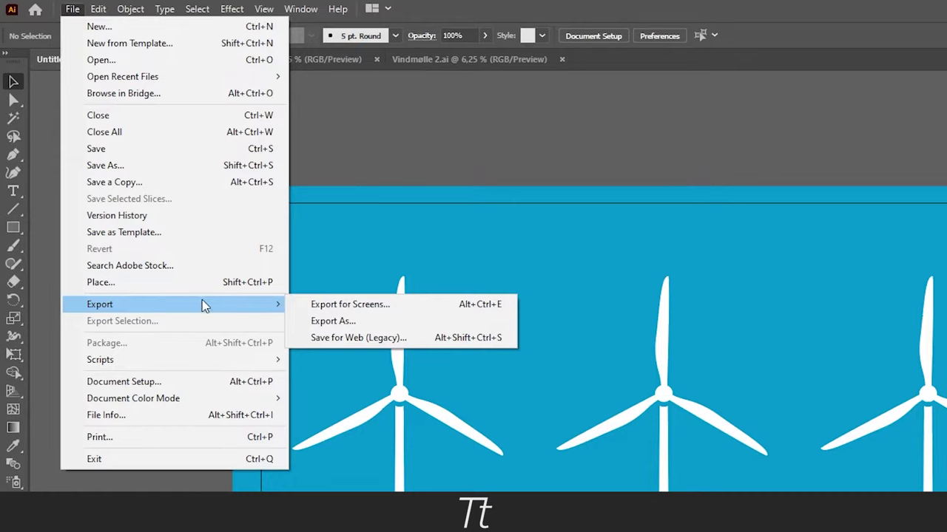
{"action": "left_click", "coordinate": [354, 323]}
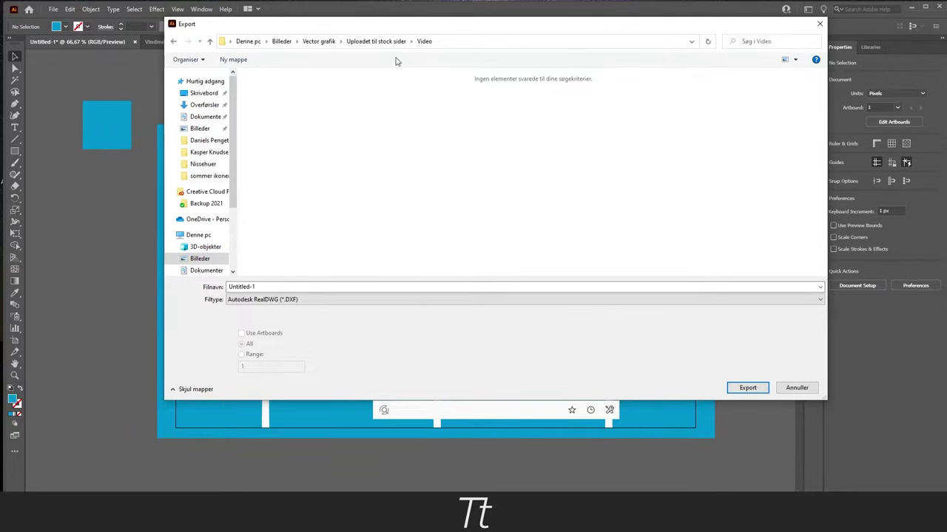
{"action": "left_click_drag", "start_coordinate": [443, 28], "coordinate": [439, 23]}
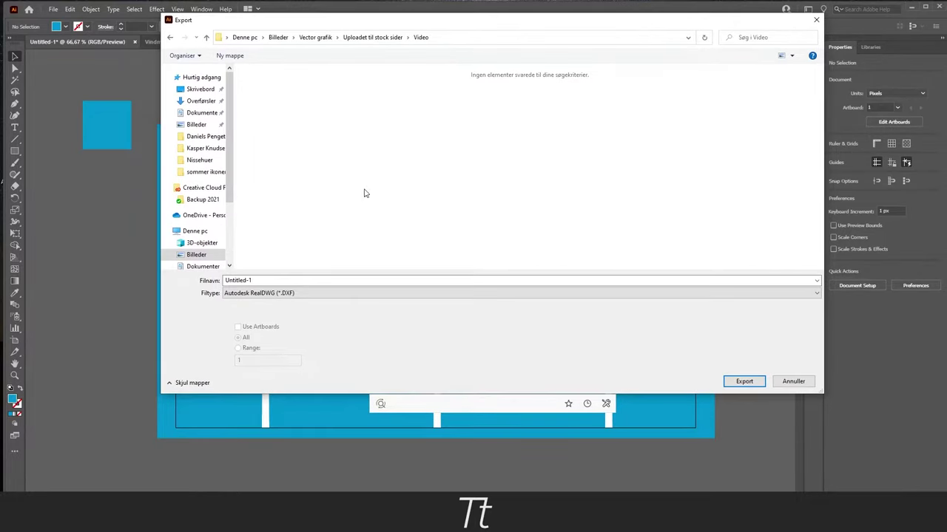
{"action": "left_click", "coordinate": [261, 281]}
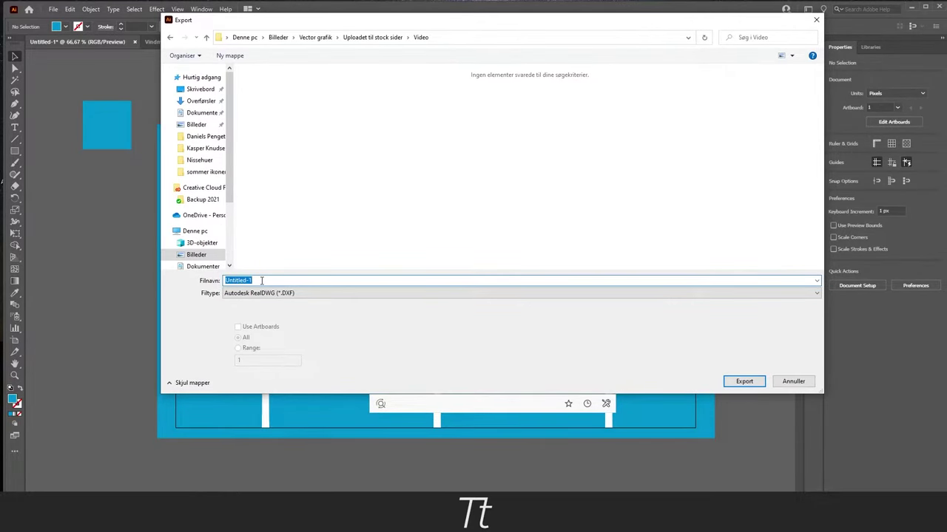
{"action": "type", "text": "wind"}
{"action": "type", "text": "-turbines"}
{"action": "type", "text": "-"}
{"action": "type", "text": "illustration"}
{"action": "left_click", "coordinate": [277, 294]}
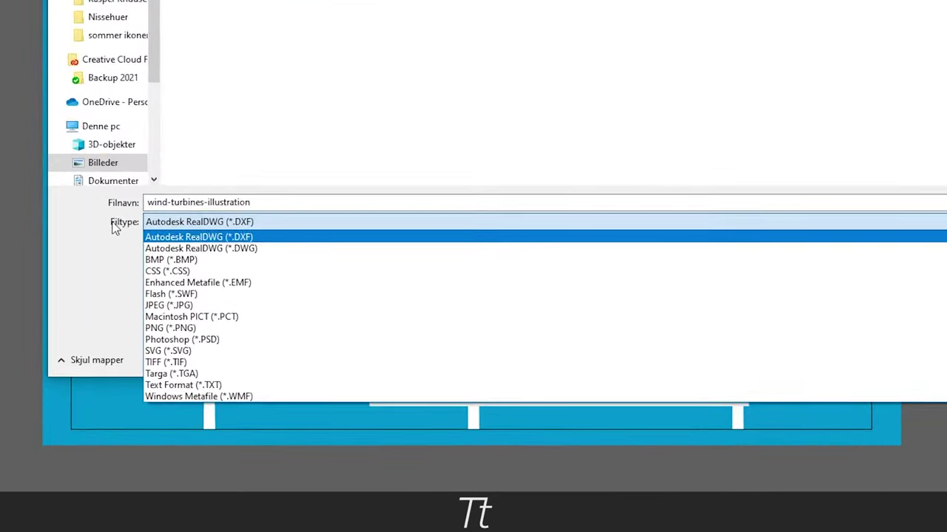
{"action": "left_click", "coordinate": [173, 309]}
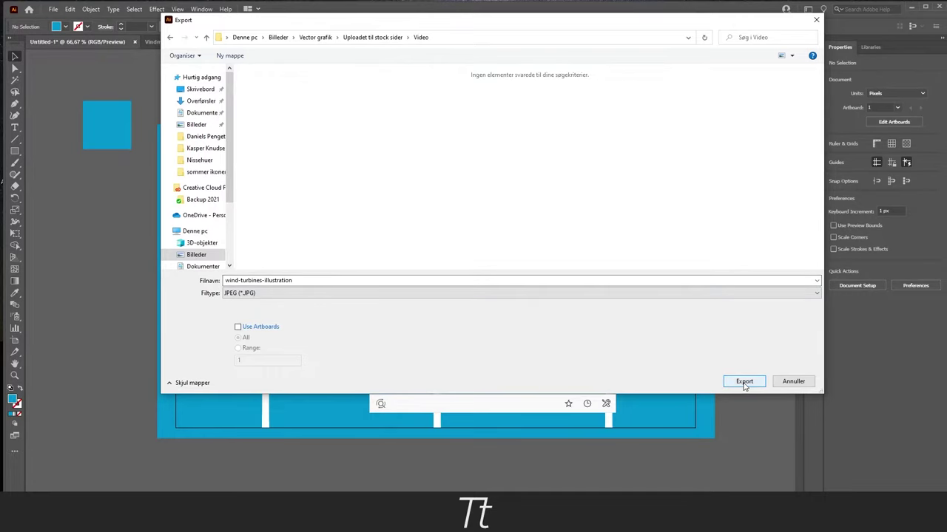
{"action": "left_click", "coordinate": [744, 383]}
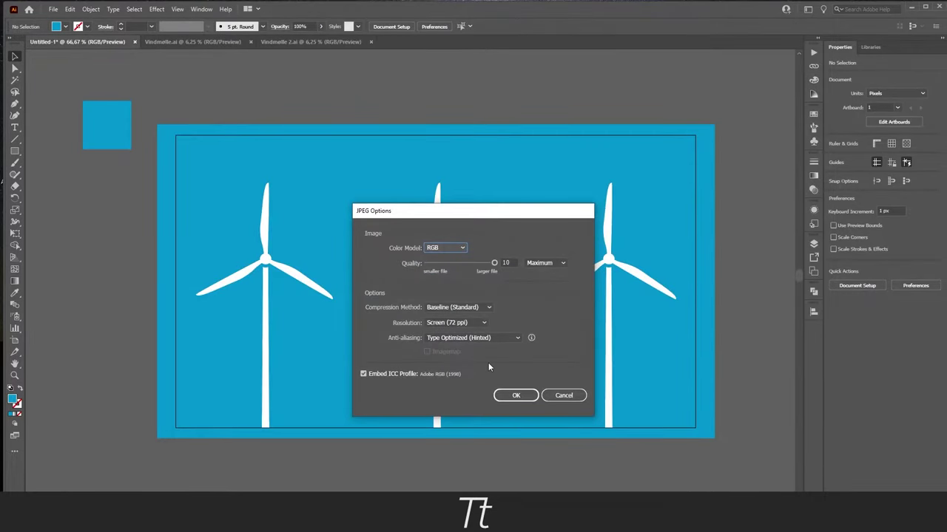
{"action": "left_click", "coordinate": [519, 395]}
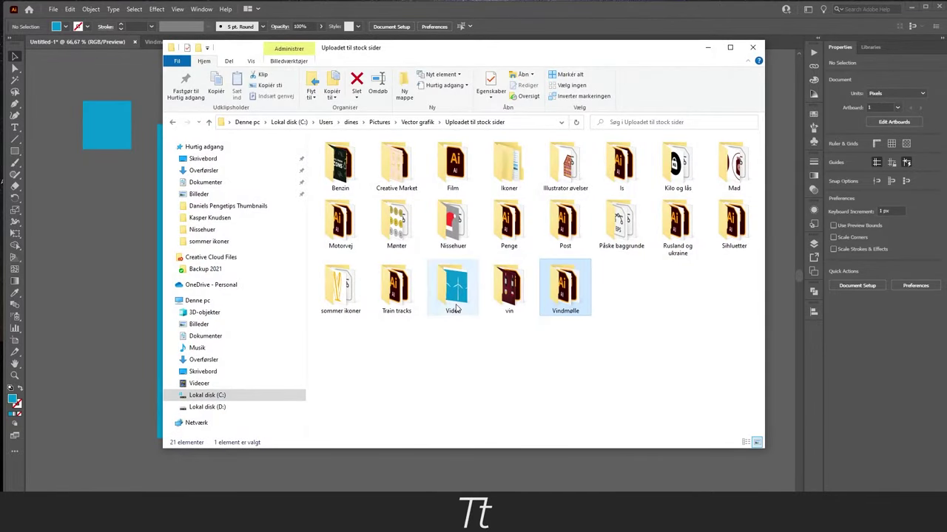
{"action": "double_click", "coordinate": [454, 295]}
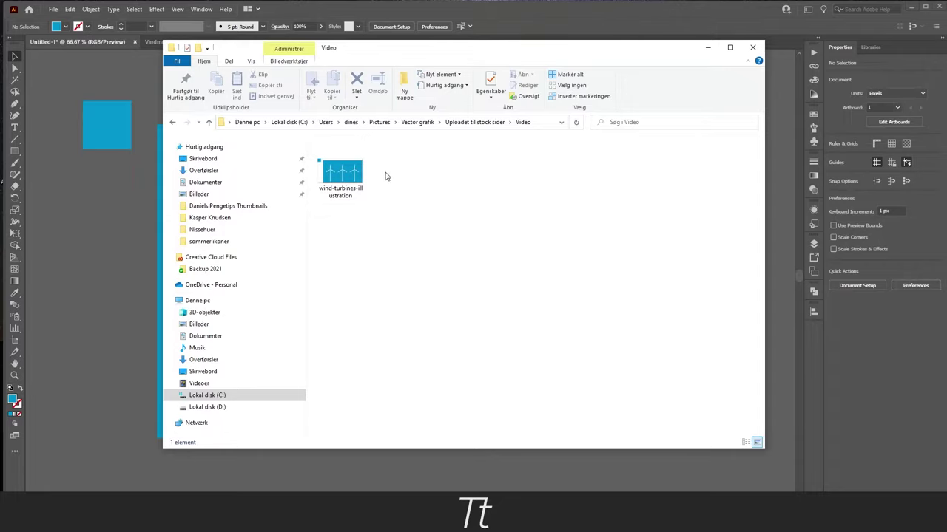
{"action": "double_click", "coordinate": [352, 171]}
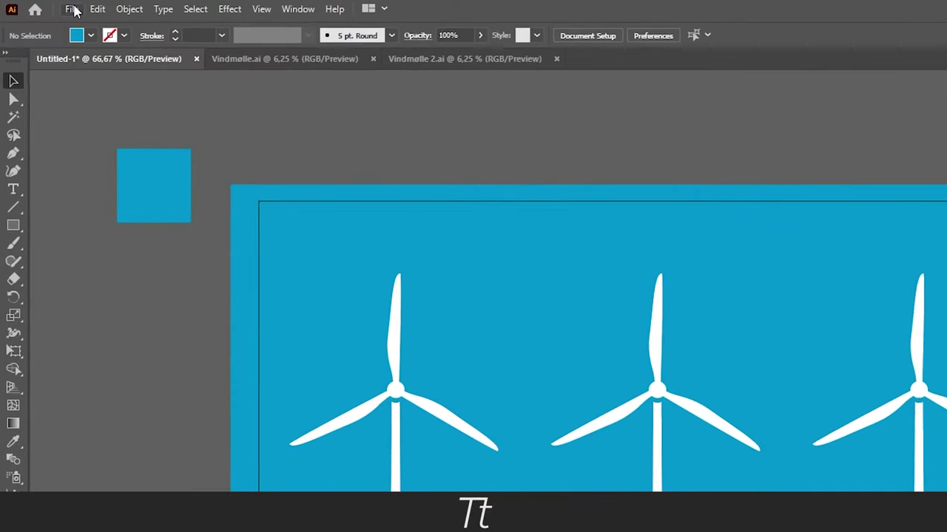
Start a new Export As with the file name wind-turbines-illustration-2
{"action": "left_click", "coordinate": [72, 9]}
{"action": "mouse_move", "coordinate": [100, 304]}
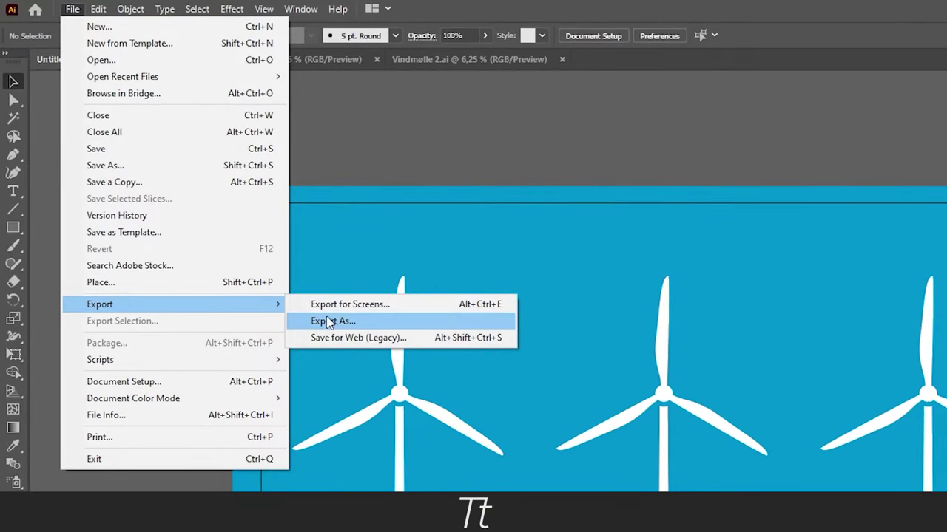
{"action": "left_click", "coordinate": [348, 324]}
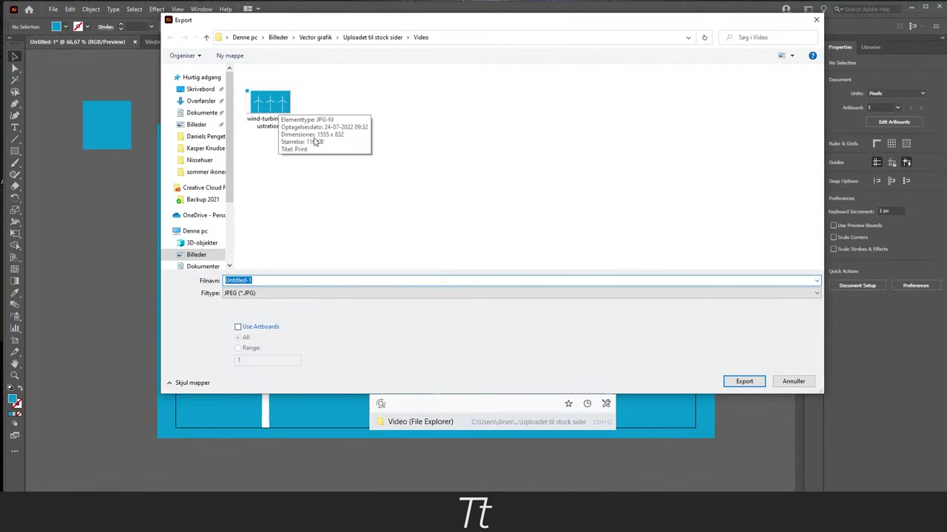
{"action": "left_click", "coordinate": [268, 126]}
{"action": "left_click", "coordinate": [307, 280]}
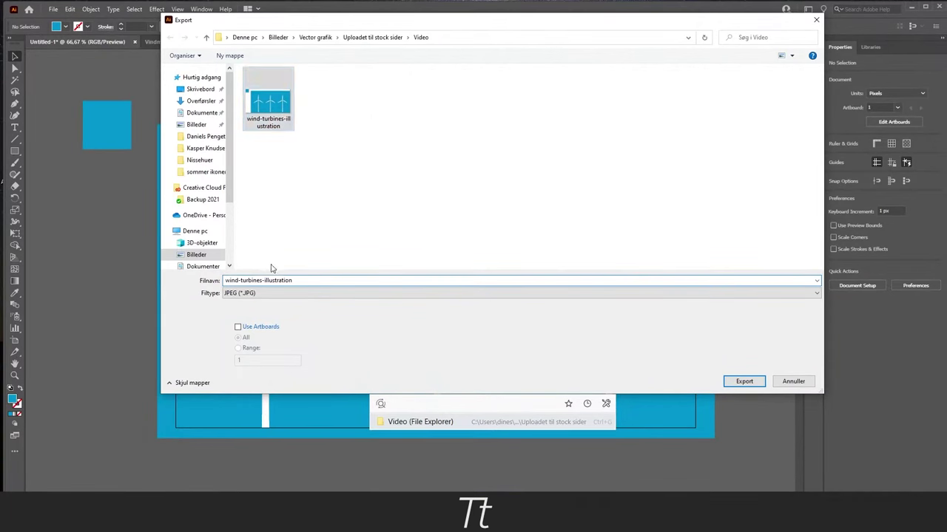
{"action": "type", "text": "-2"}
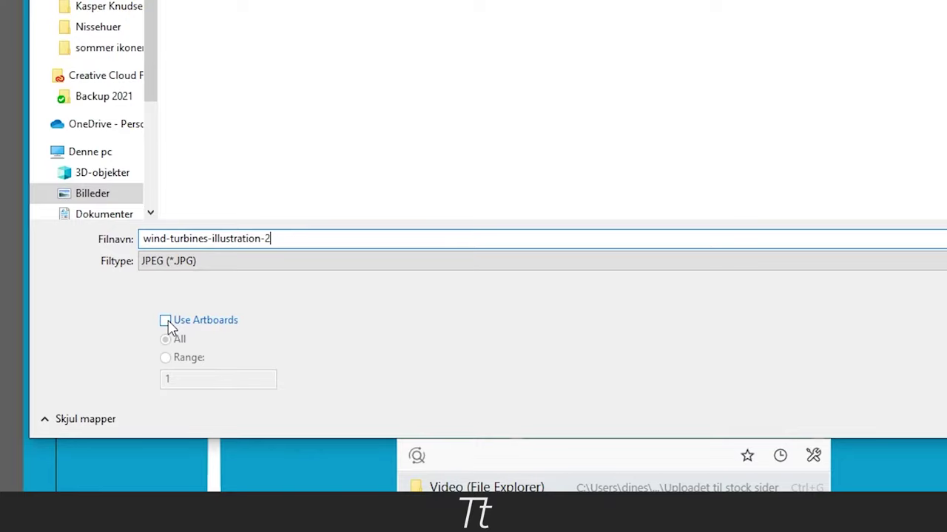
Export with Use Artboards checked, then open the resulting wind-turbines-illustration-2-01 image
{"action": "left_click", "coordinate": [165, 321]}
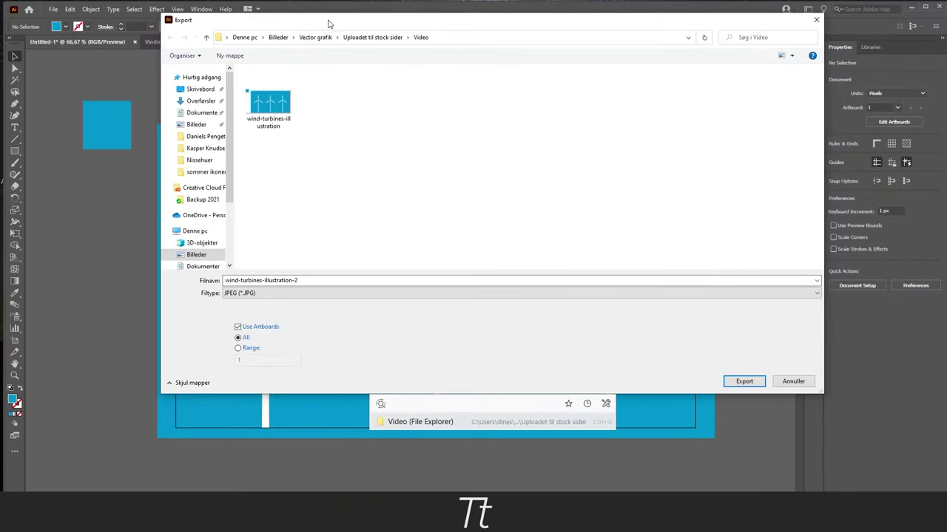
{"action": "left_click_drag", "start_coordinate": [329, 24], "coordinate": [378, 24]}
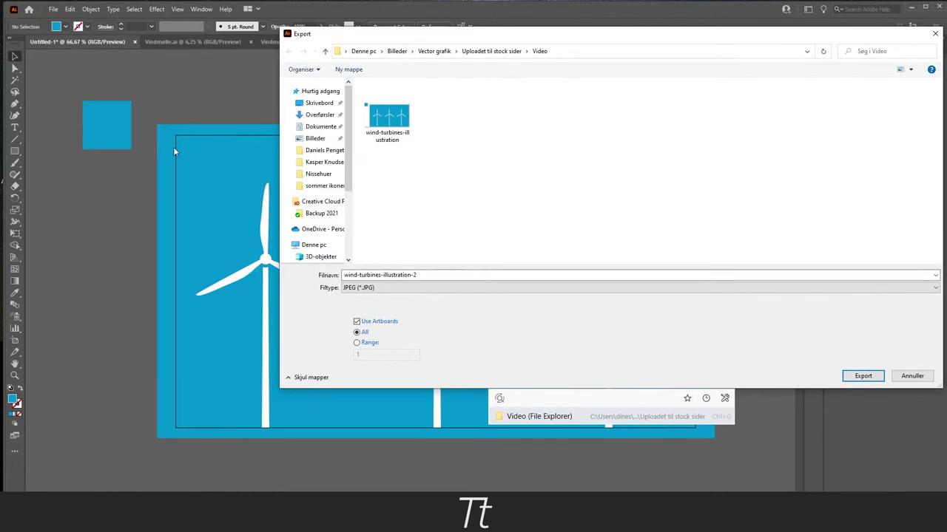
{"action": "left_click_drag", "start_coordinate": [530, 31], "coordinate": [430, 25]}
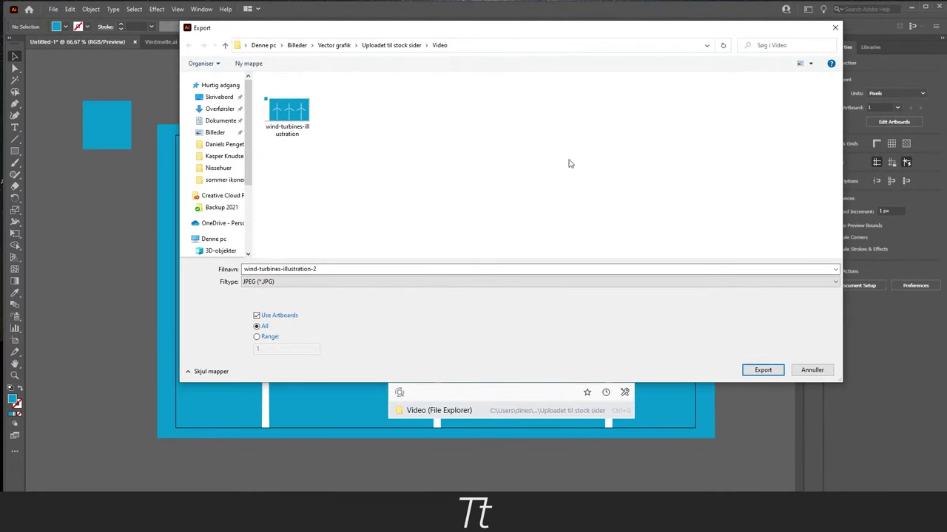
{"action": "left_click", "coordinate": [764, 371]}
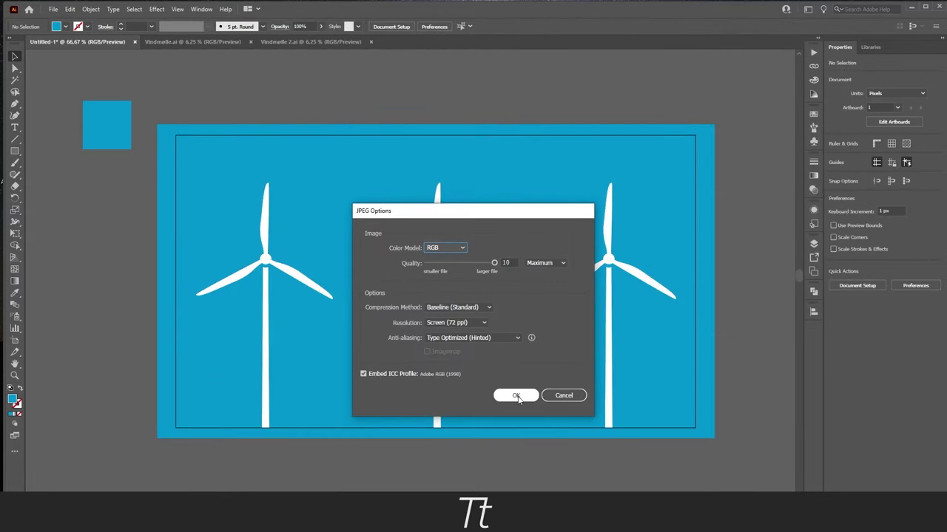
{"action": "left_click", "coordinate": [517, 396]}
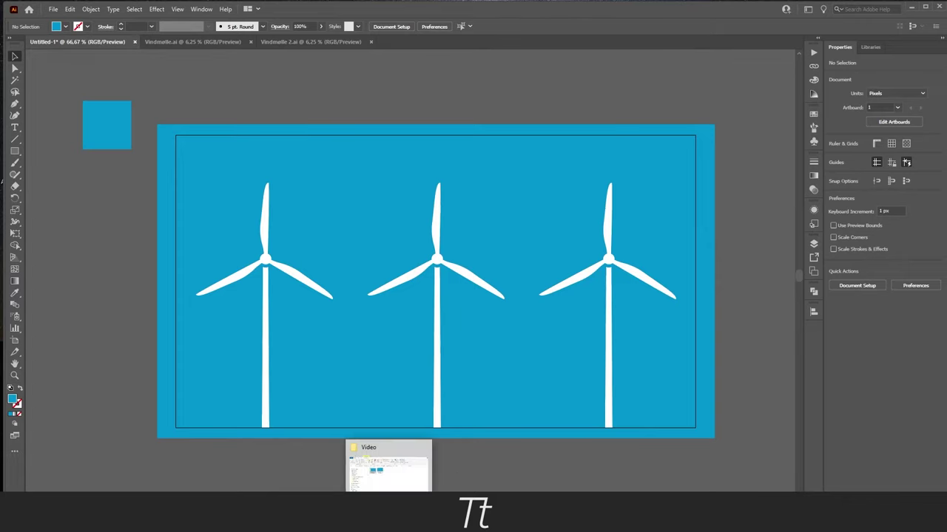
{"action": "left_click", "coordinate": [390, 464]}
{"action": "double_click", "coordinate": [384, 226]}
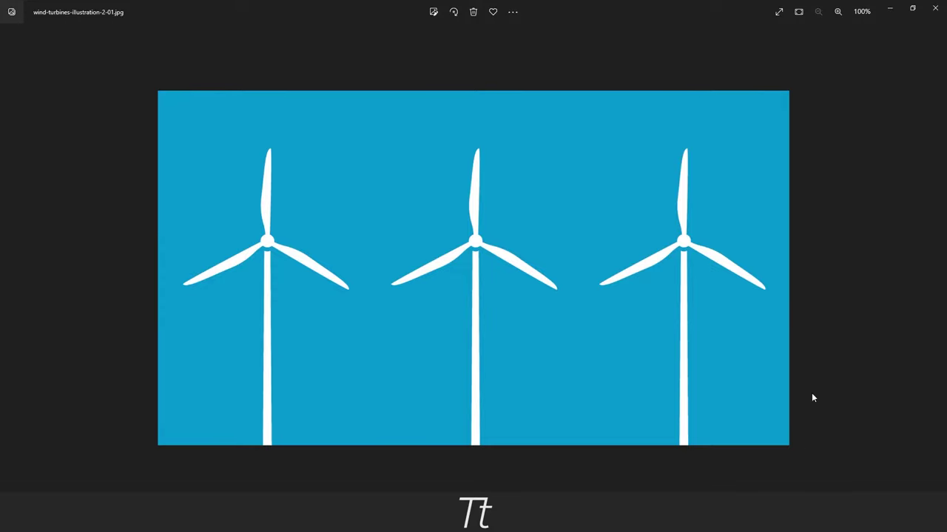
Close the Photos viewer showing the exported JPEG
{"action": "left_click", "coordinate": [934, 7]}
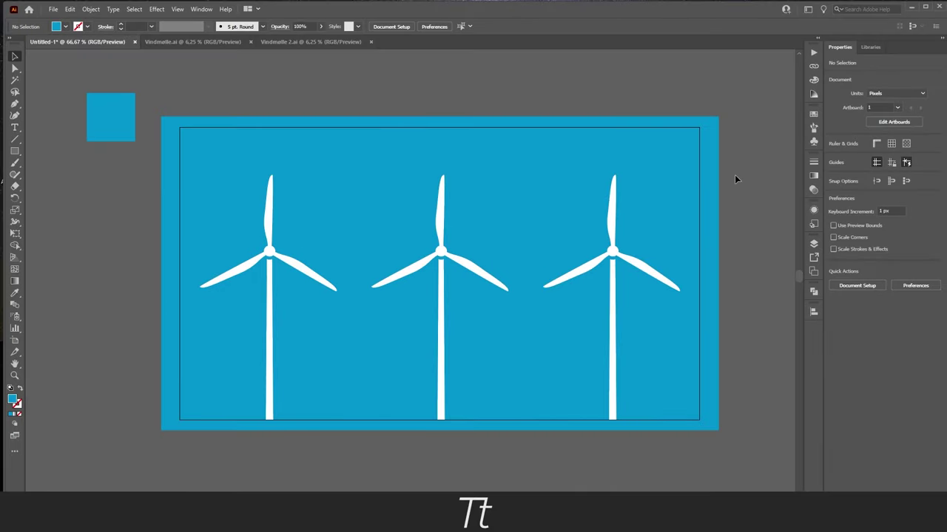